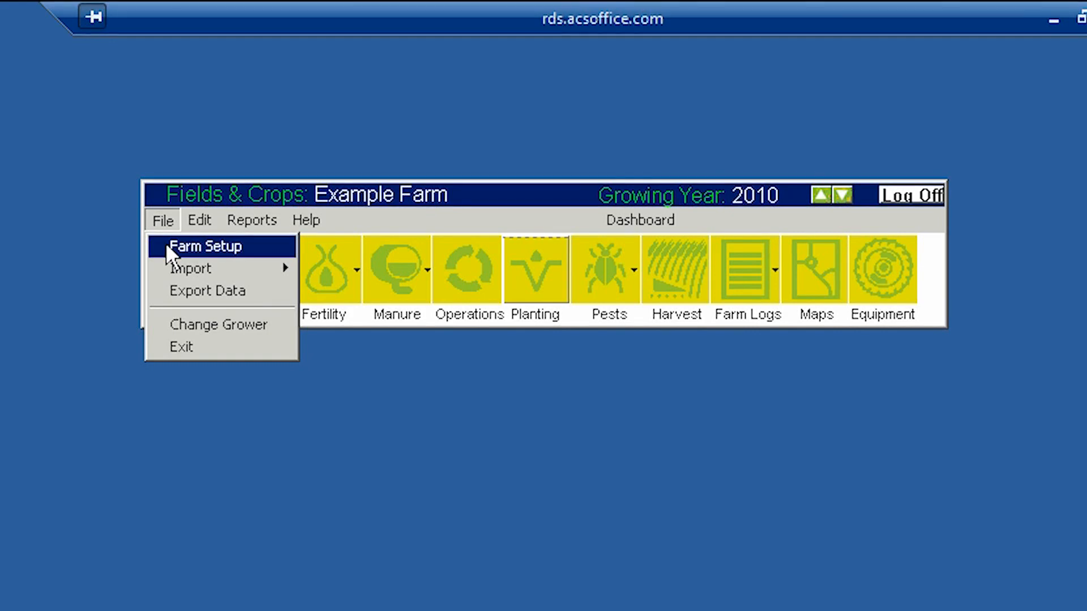
mouse_move(216, 218)
mouse_move(249, 219)
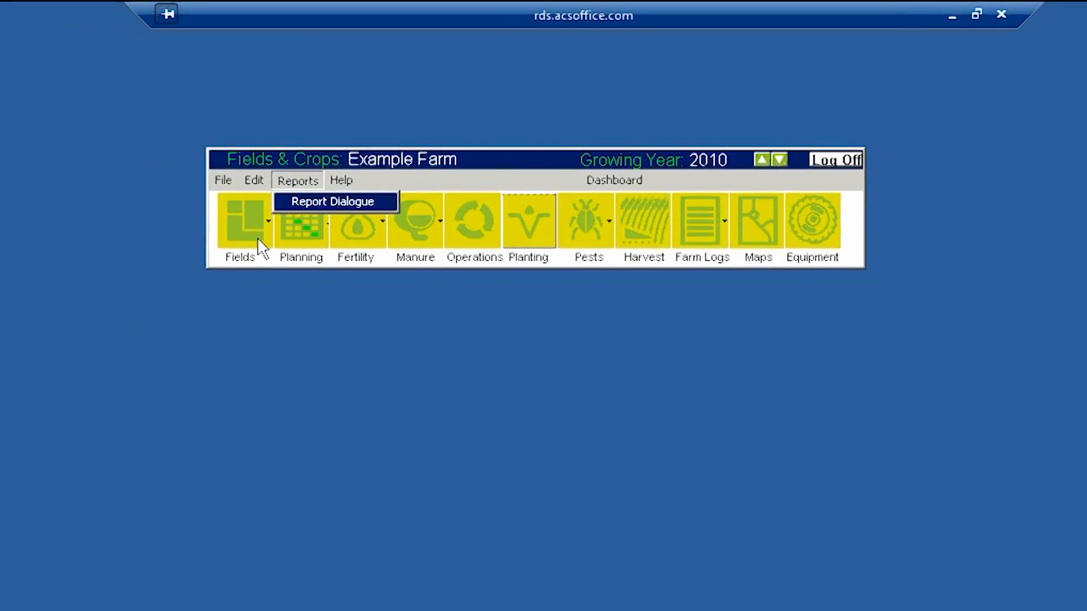
click(300, 365)
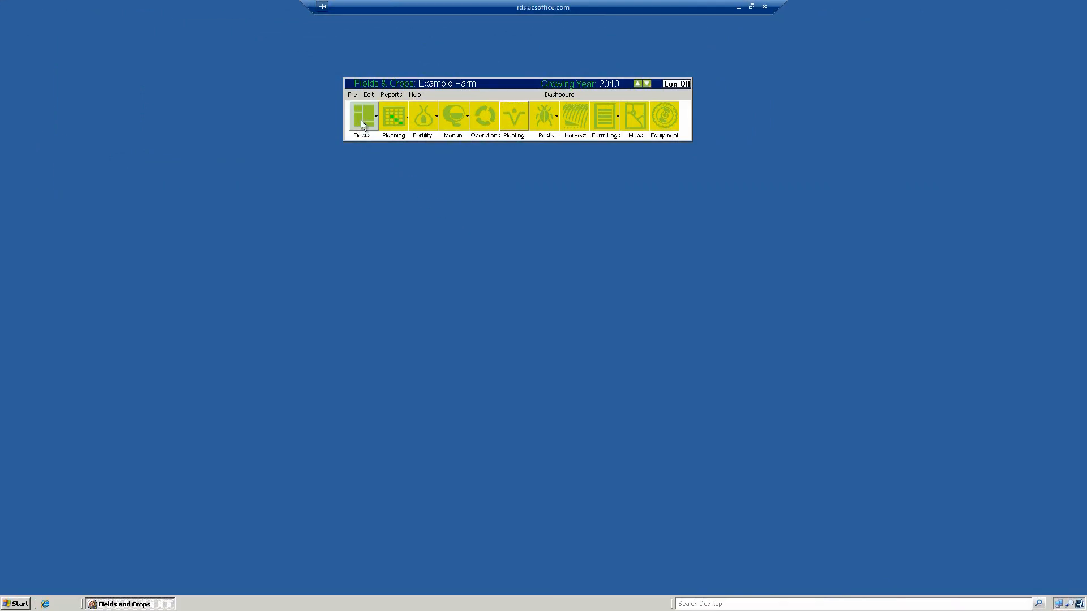
Step: Open Farm Setup and look through the crop nutrients, crop protection materials and crop/variety lists
click(352, 94)
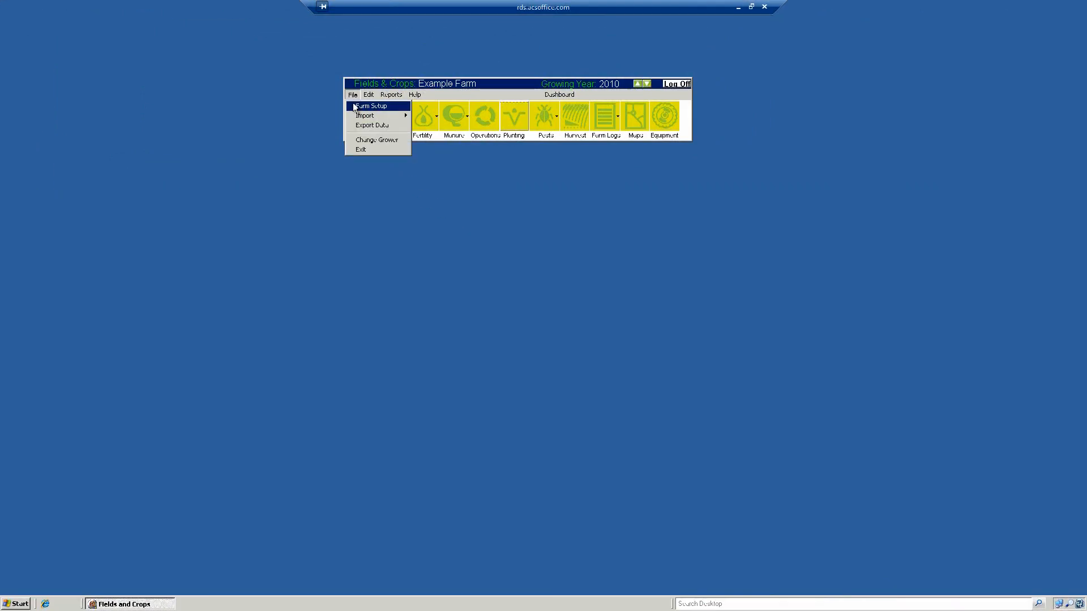
click(355, 107)
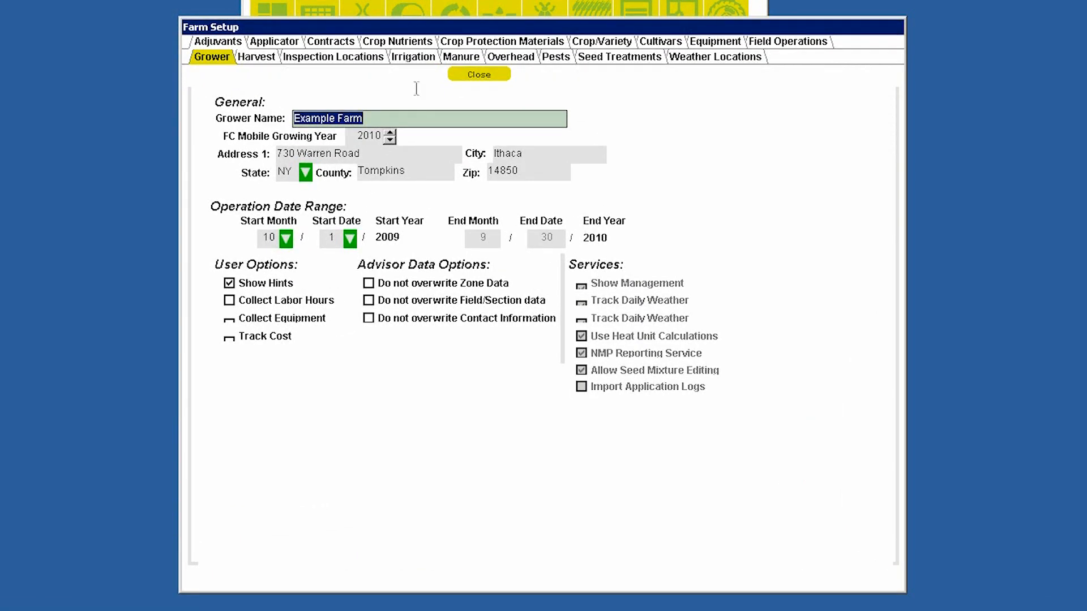
click(410, 42)
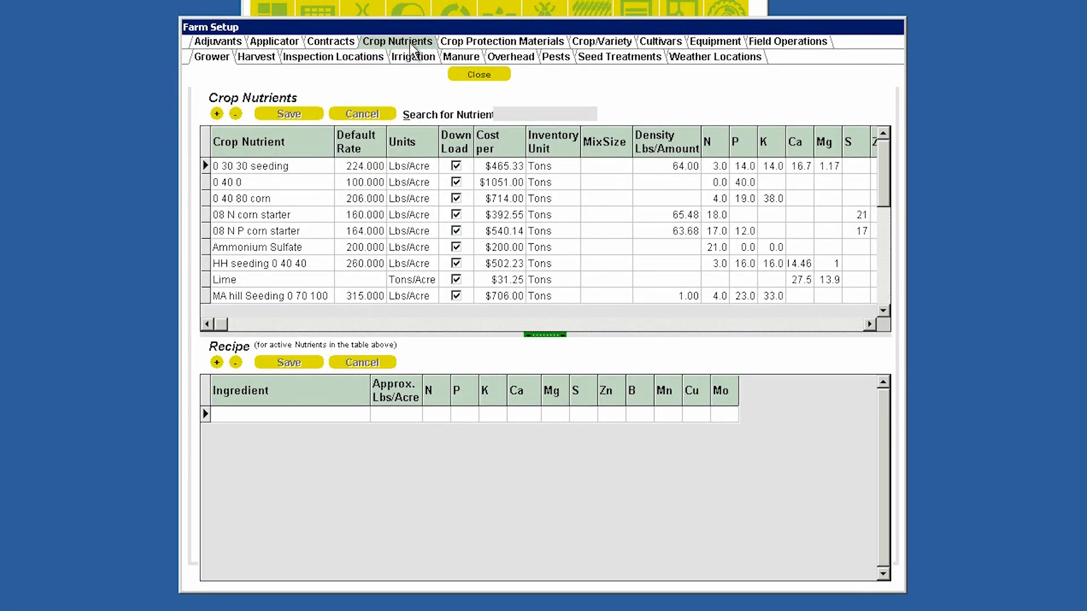
click(465, 42)
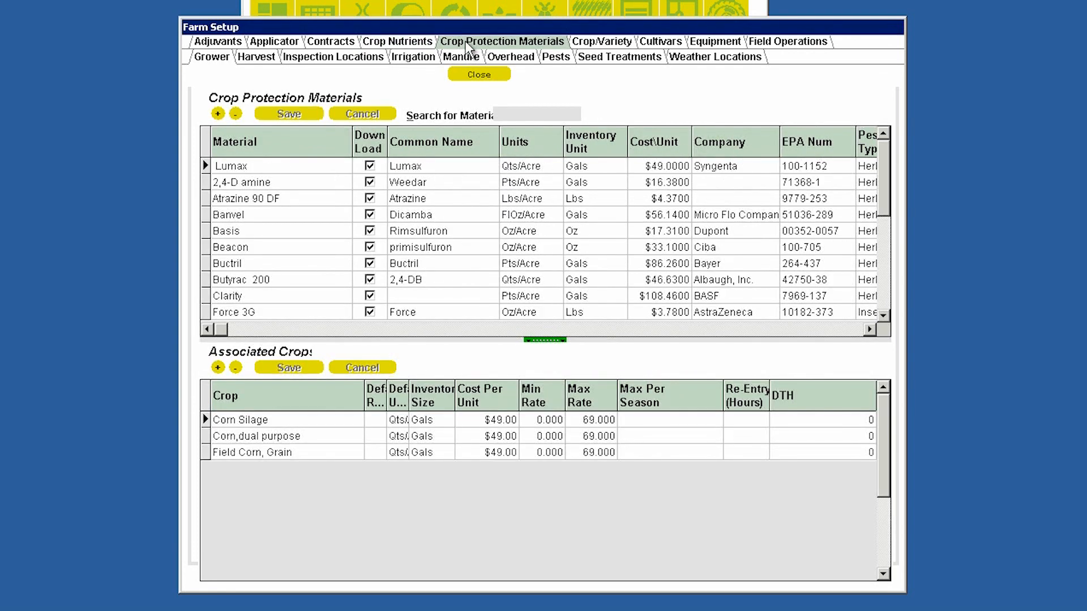
click(618, 50)
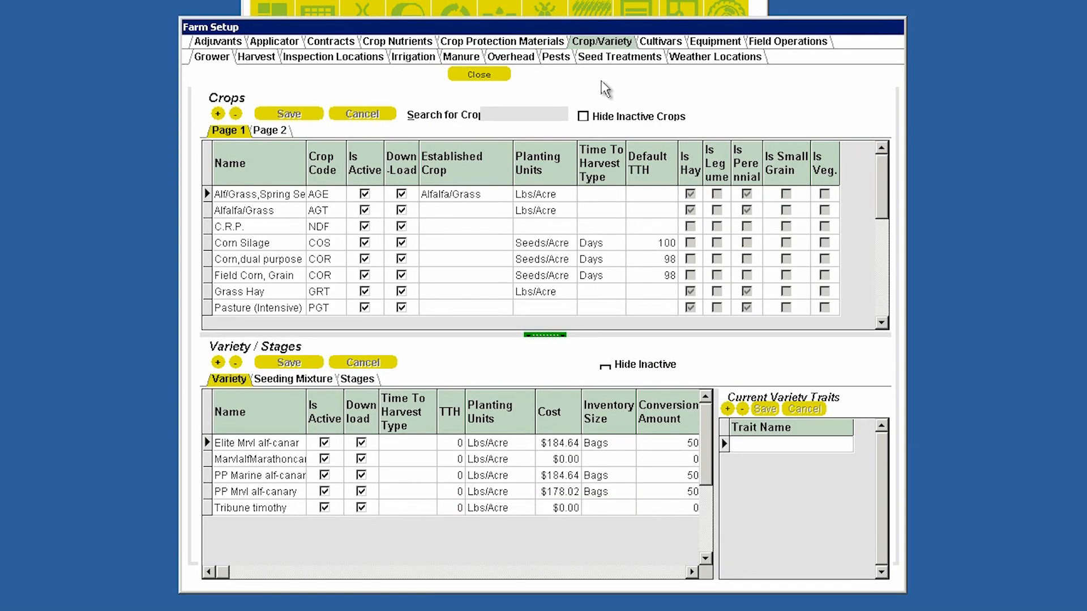
Step: Start a new variety record for the "Corn,dual purpose" crop and cancel it
click(210, 259)
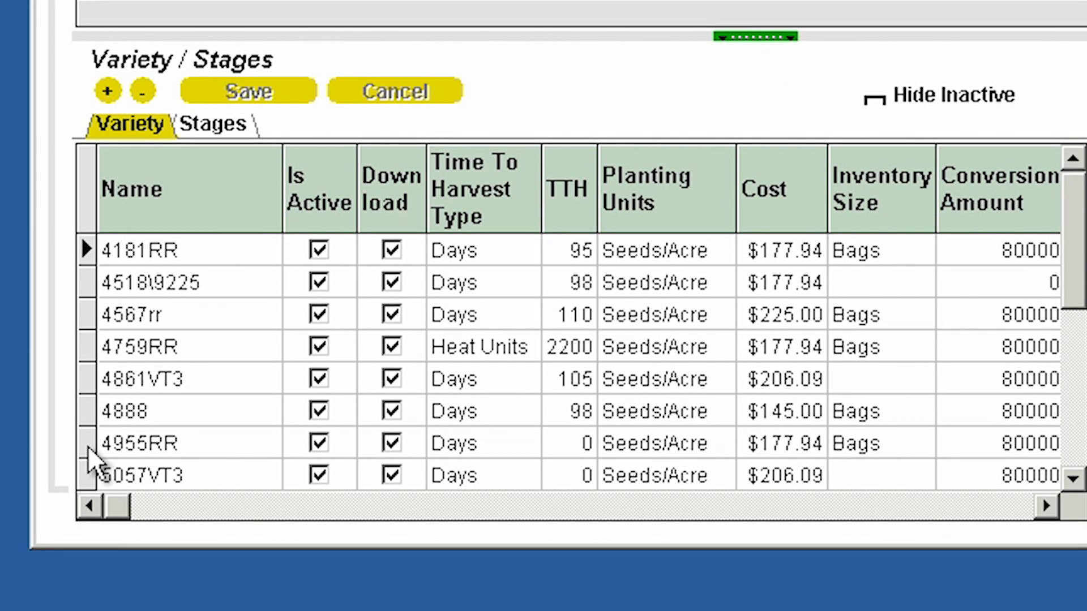
click(113, 90)
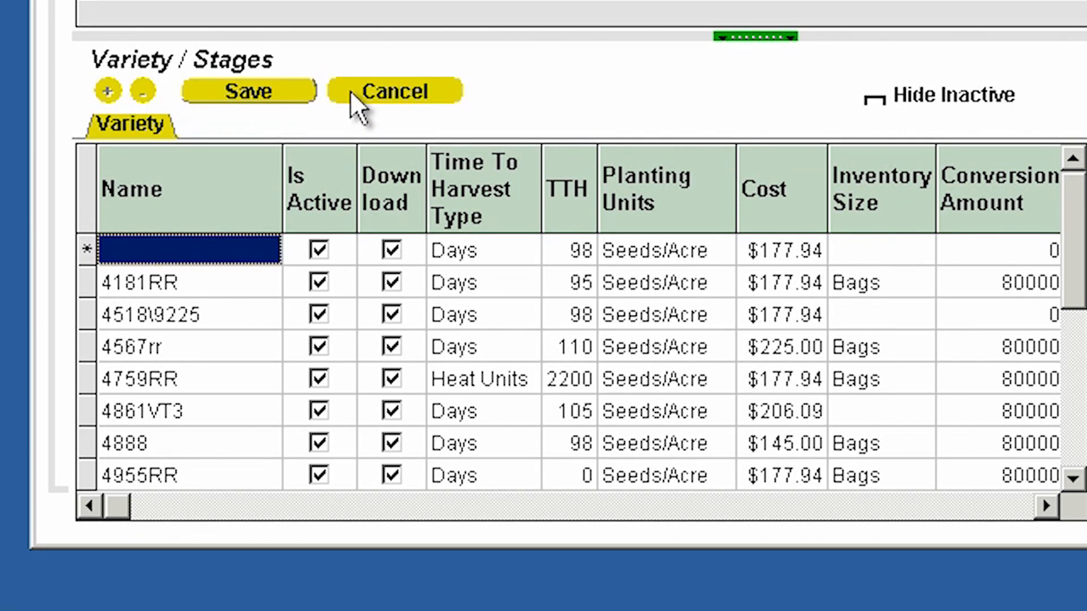
click(385, 92)
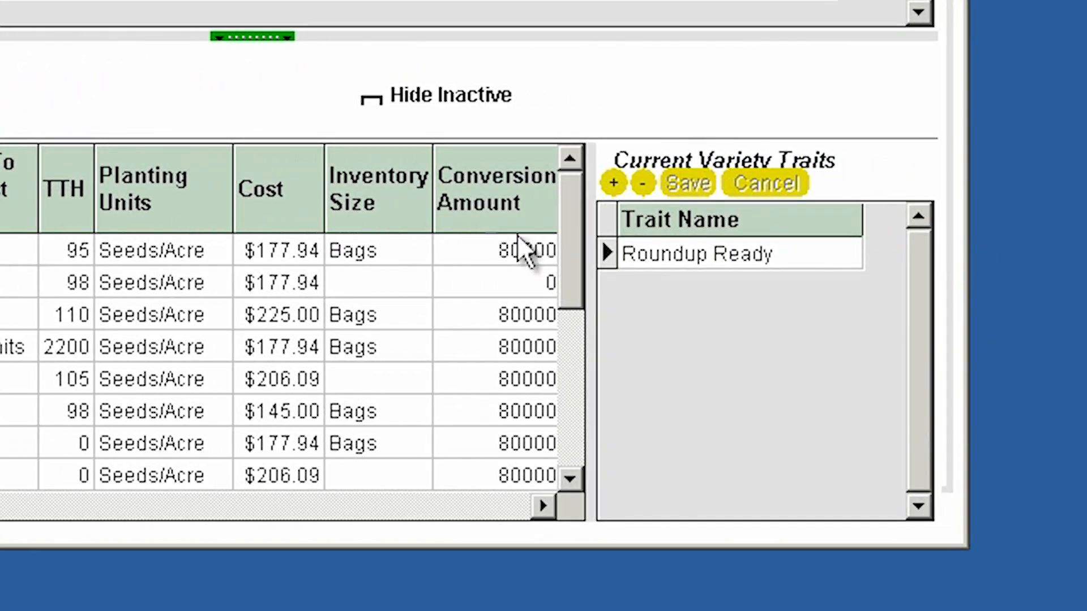
Step: Check the trait of corn variety 4181RR and look through the manure, crop protection and crop nutrient setup lists
click(809, 248)
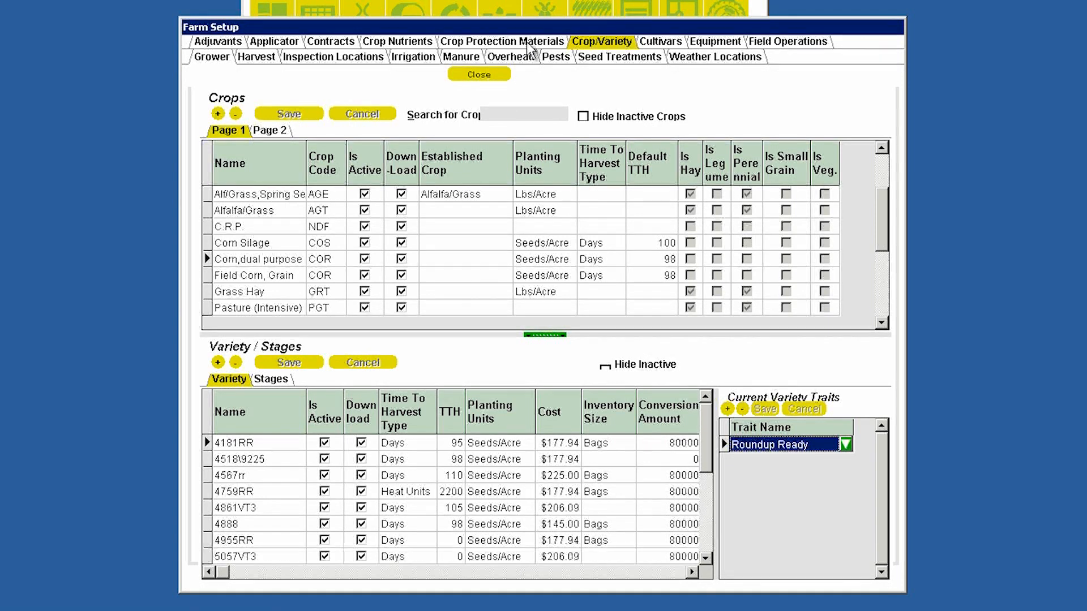
click(476, 58)
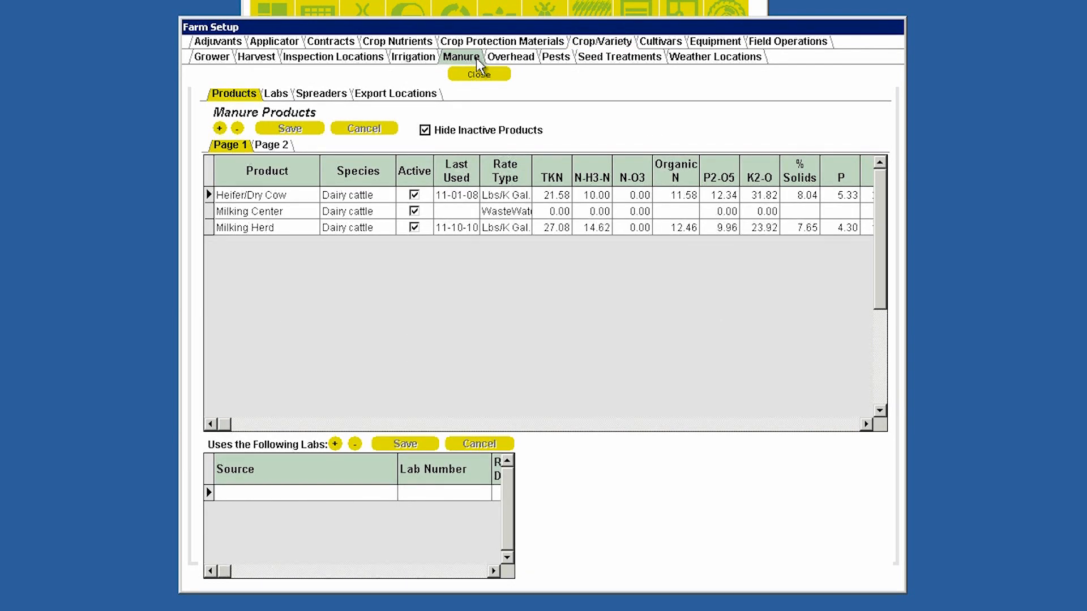
click(484, 40)
click(426, 44)
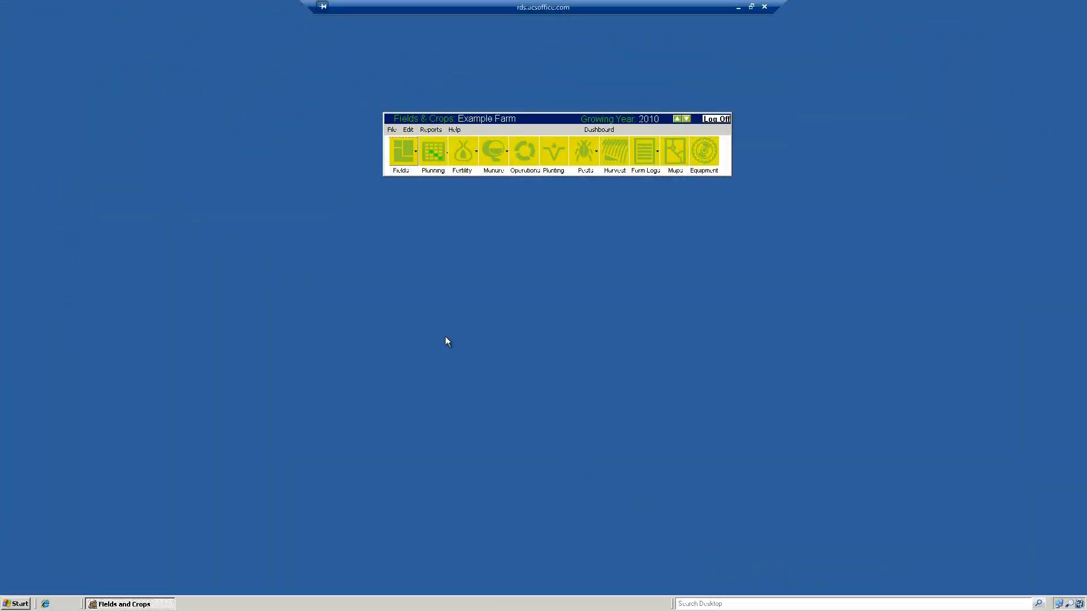
Step: Open Fields/Management Sections and examine the standard data and risk data for field 1's management sections
click(416, 161)
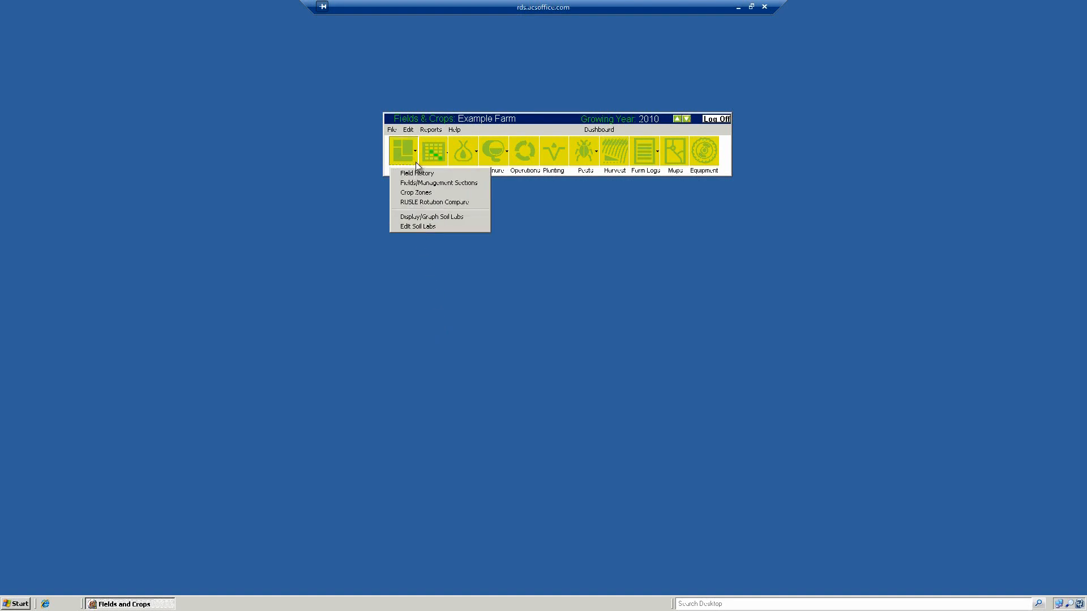
click(415, 183)
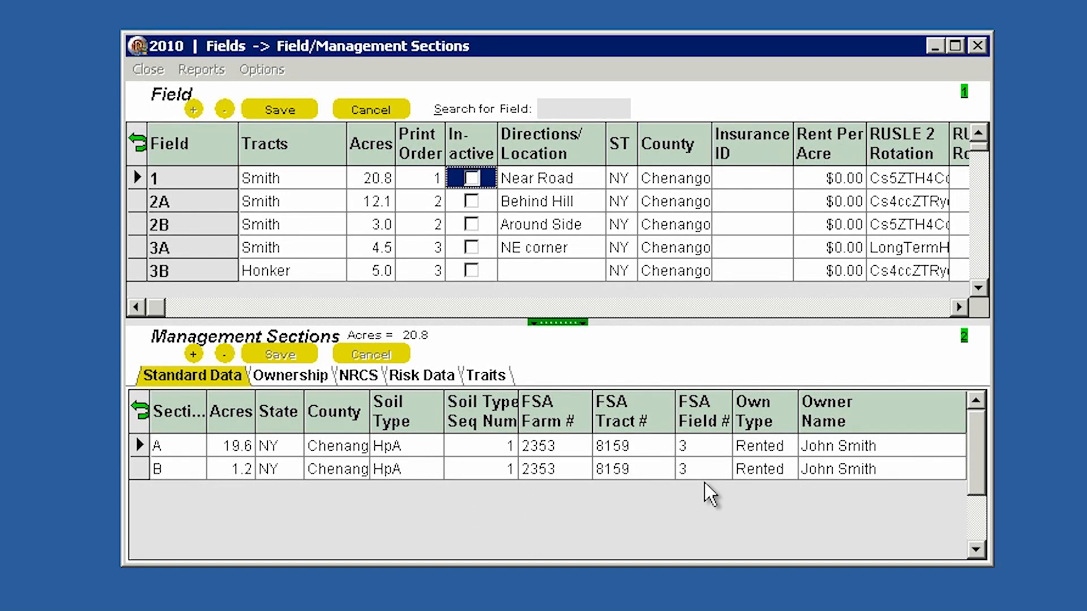
click(414, 377)
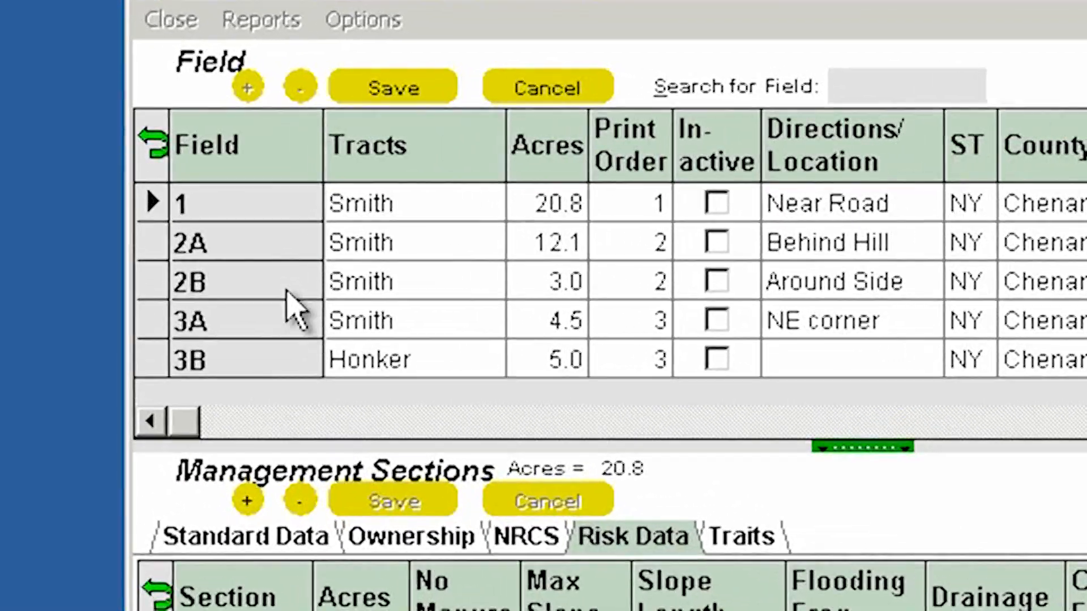
click(156, 214)
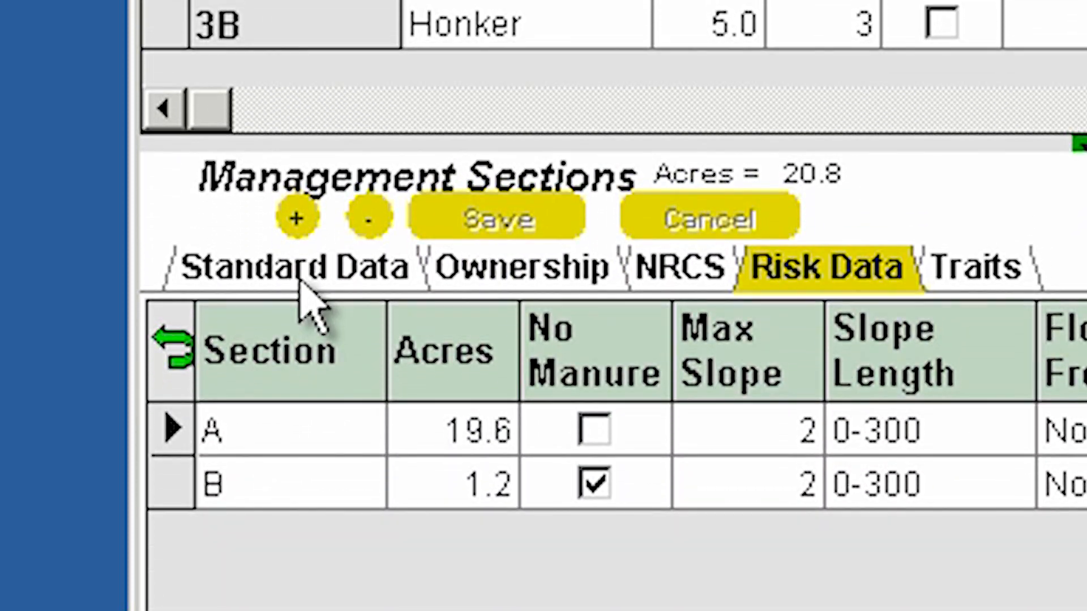
click(297, 406)
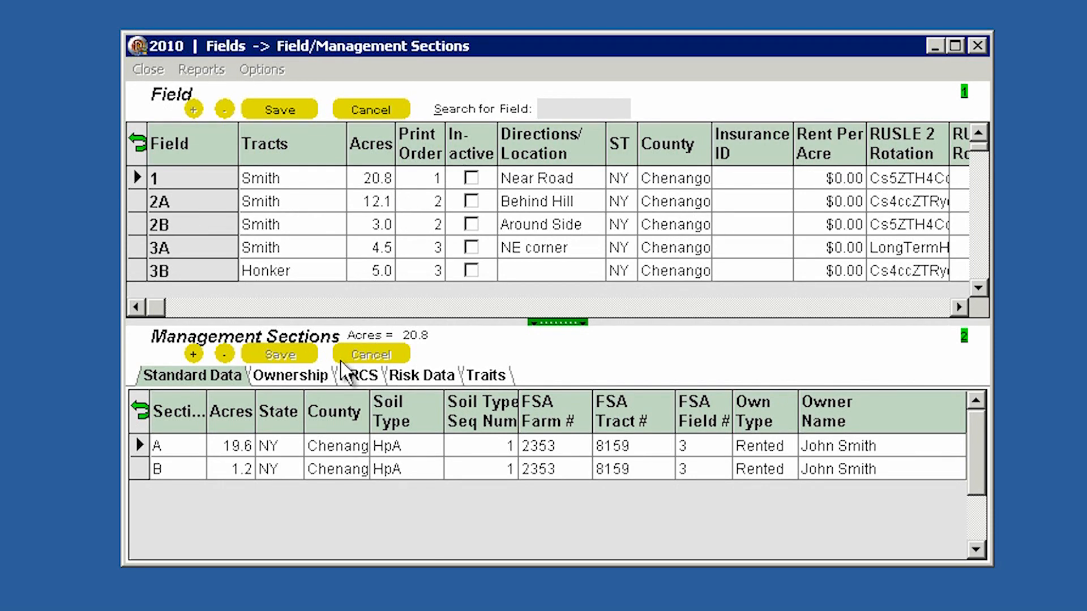
click(410, 375)
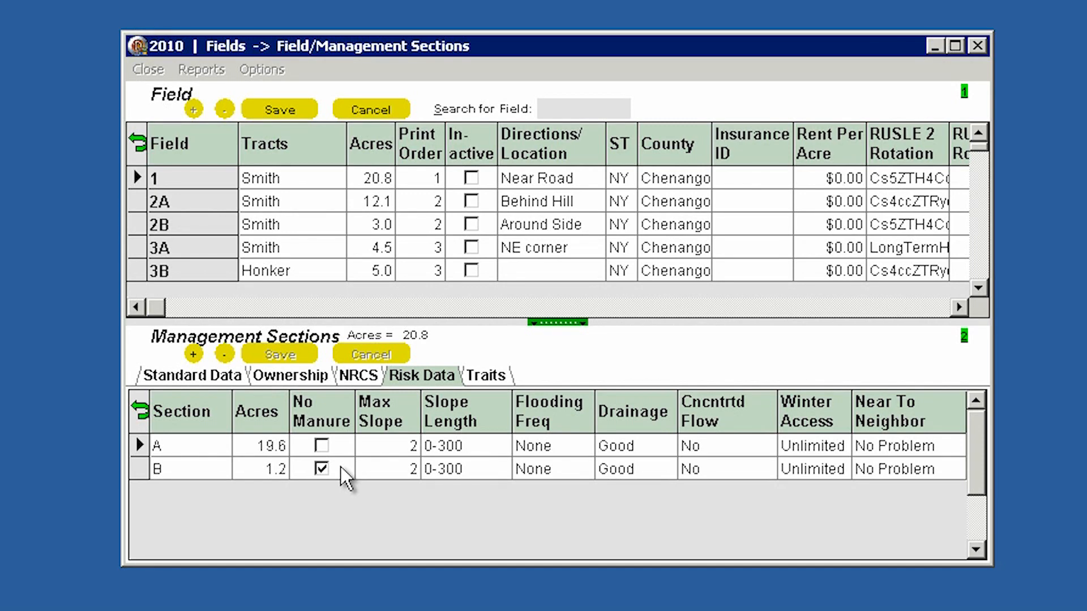
click(224, 377)
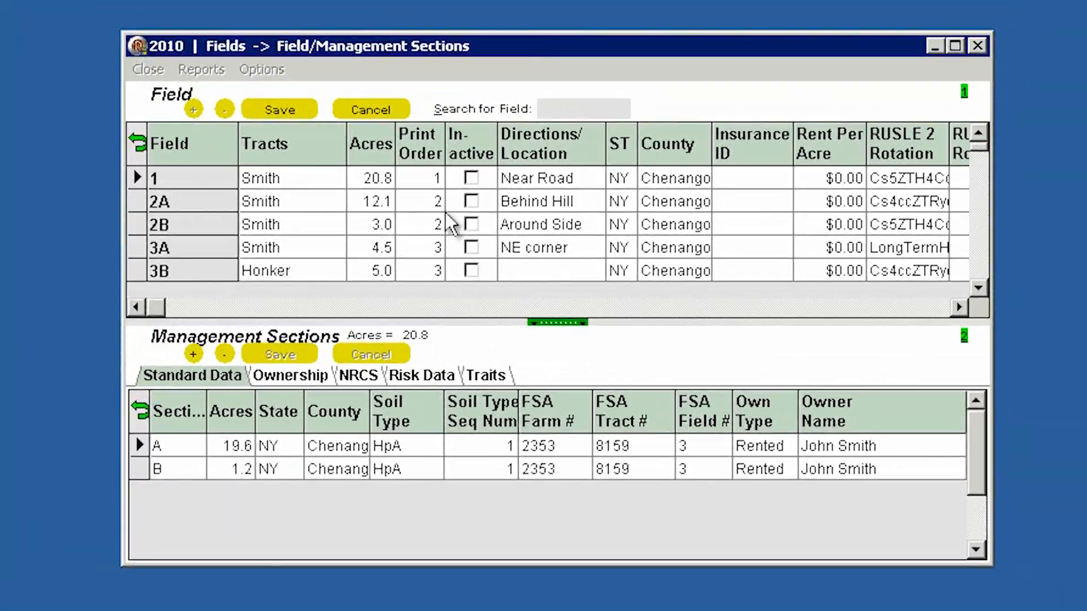
click(473, 180)
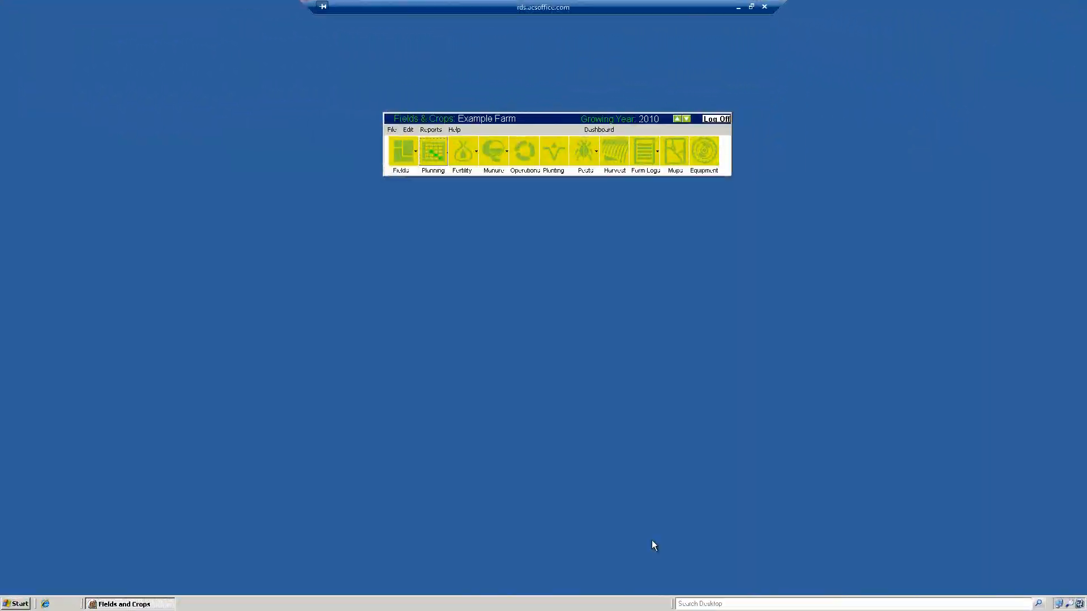
Step: Open the Rotation Planner and review the rotation history and chemical history for field 4
click(445, 155)
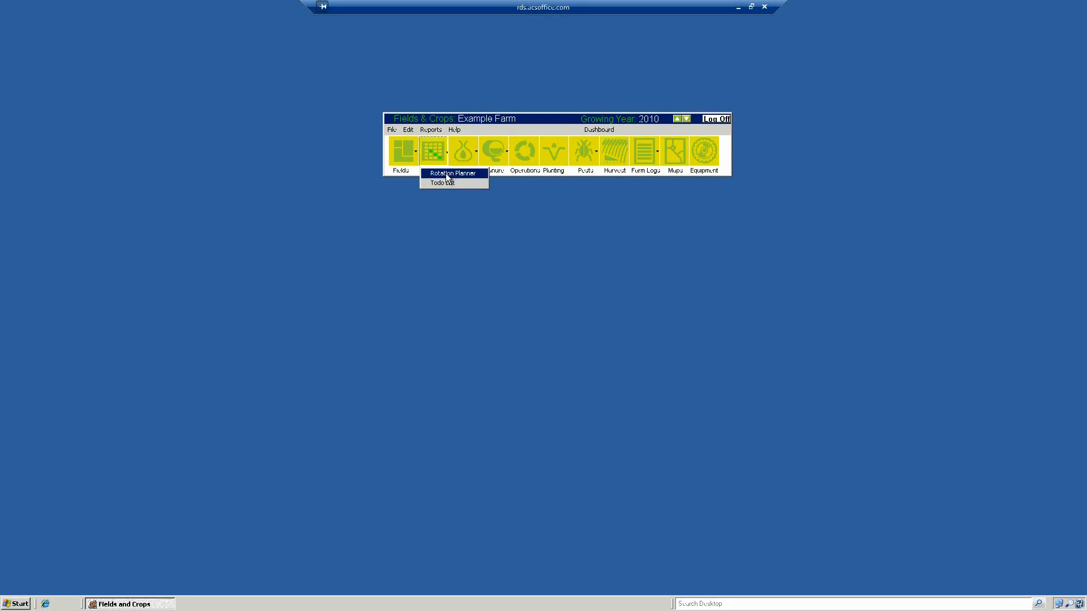
click(446, 175)
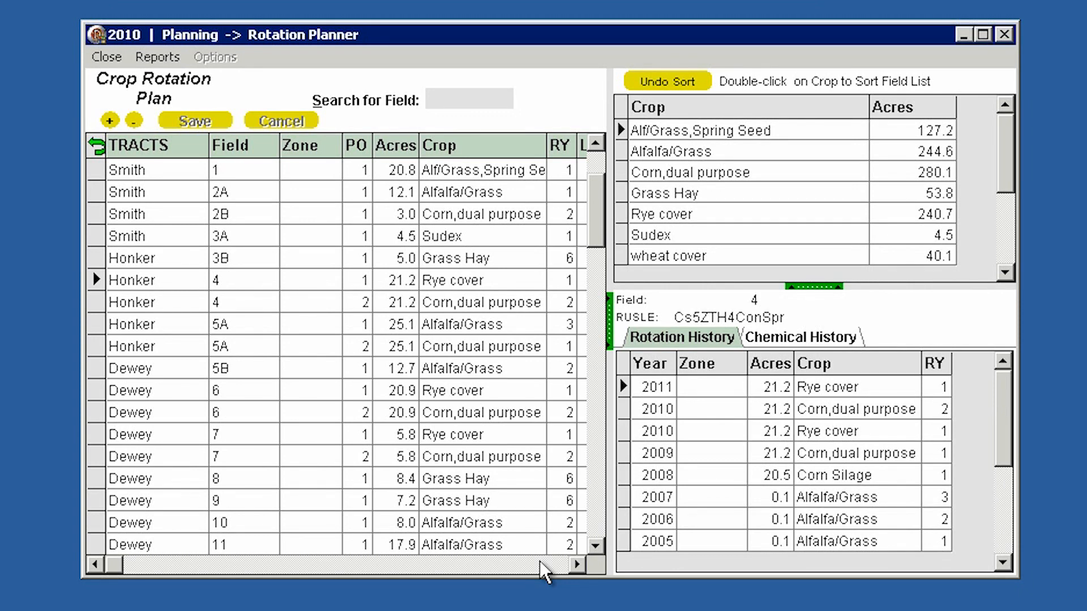
click(100, 281)
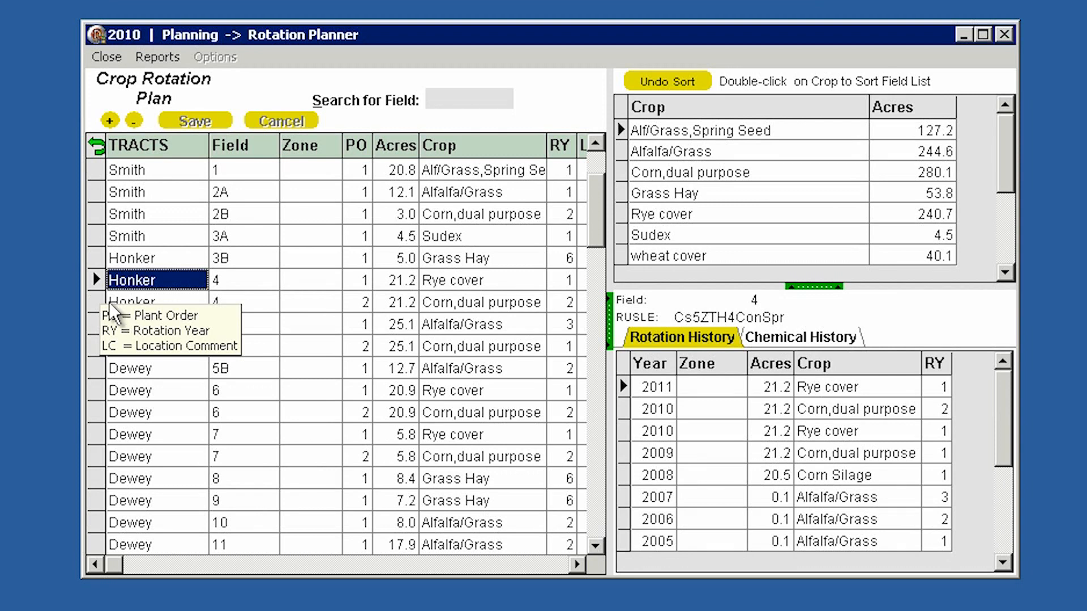
click(95, 297)
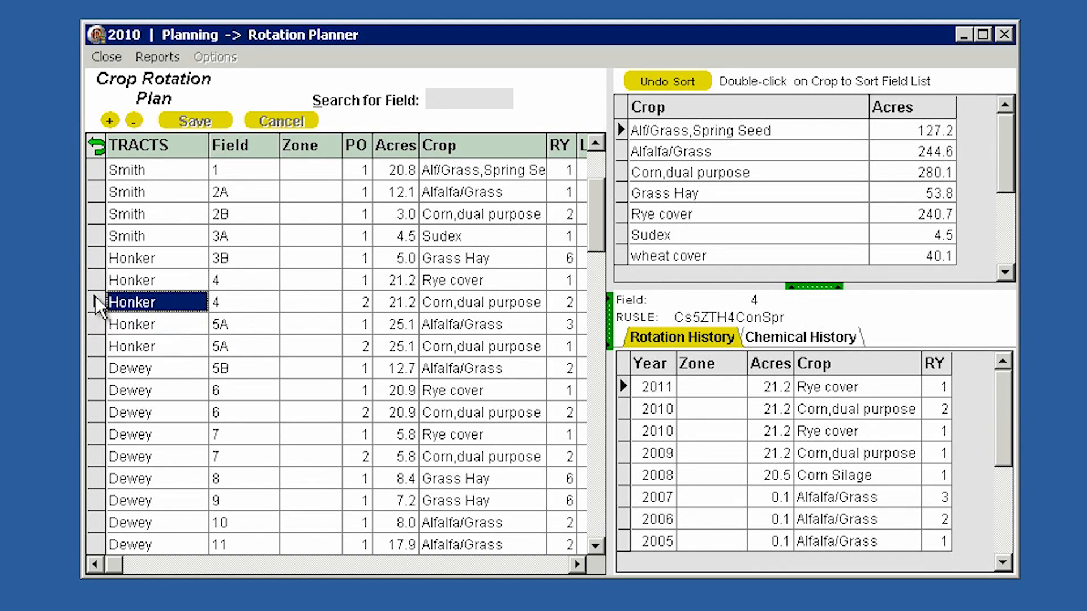
click(96, 282)
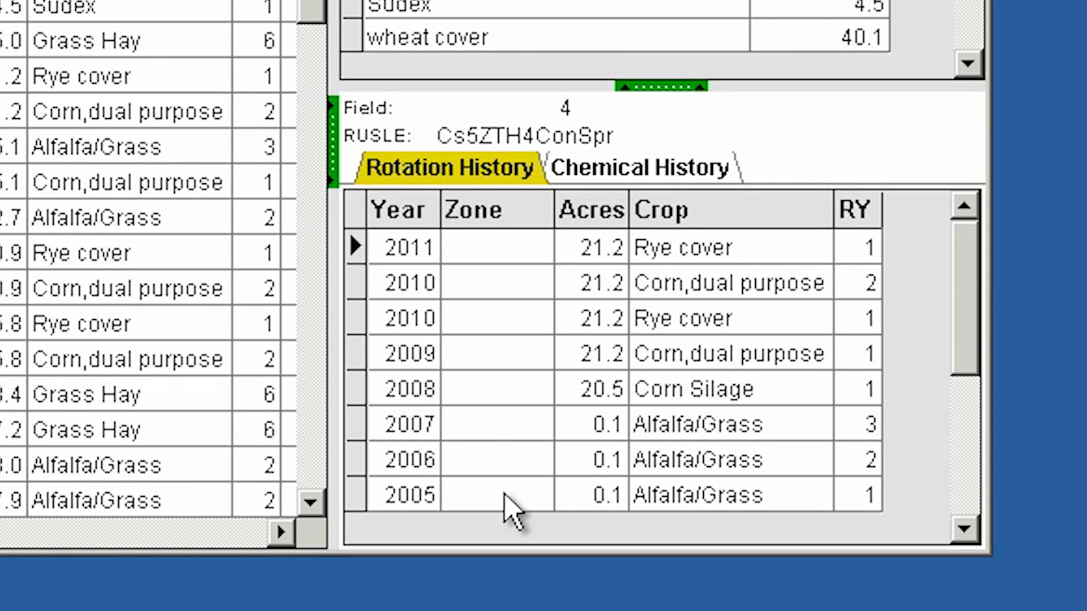
click(599, 170)
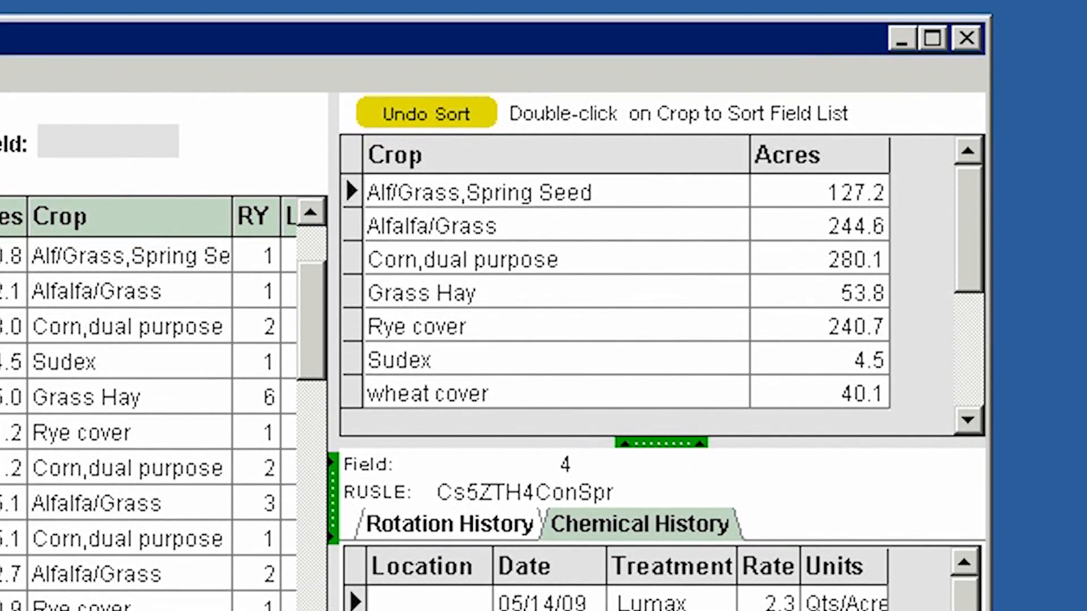
click(509, 526)
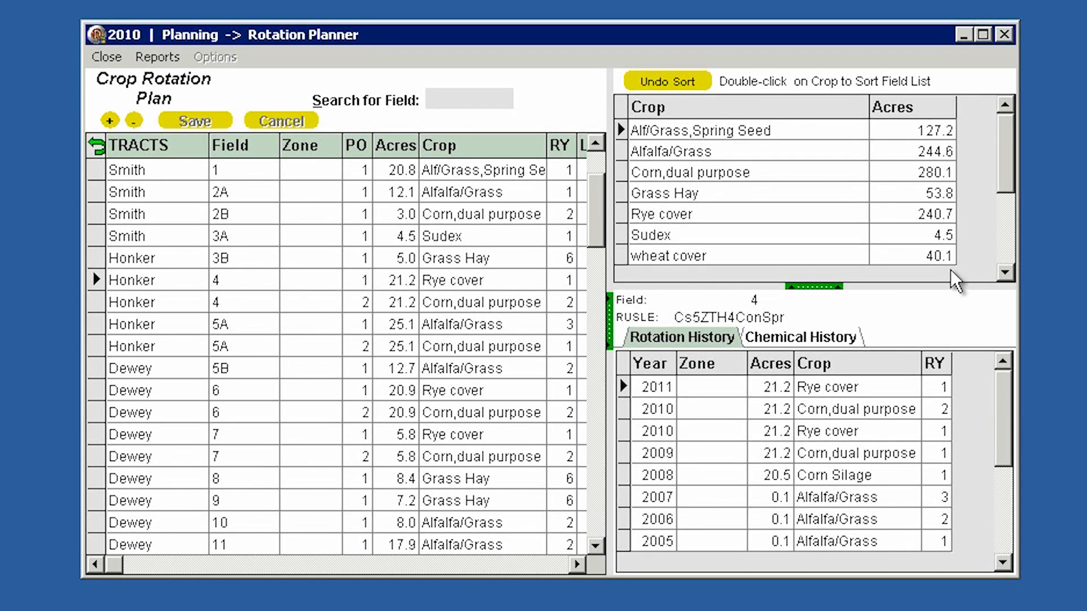
Step: View the crop choices available for field 4's rye cover entry in the crop rotation plan
click(535, 280)
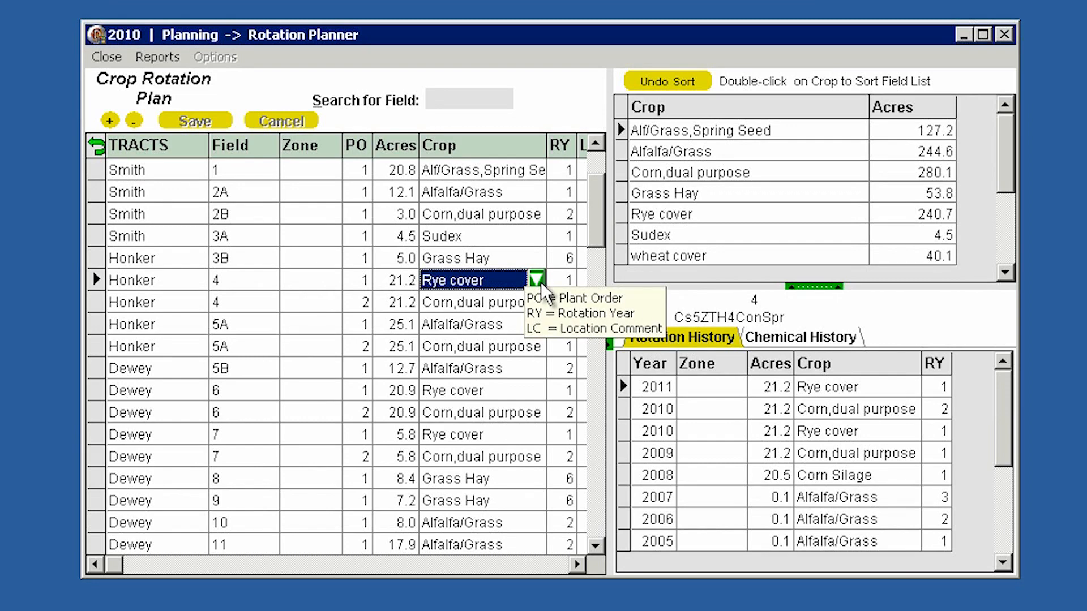
click(537, 281)
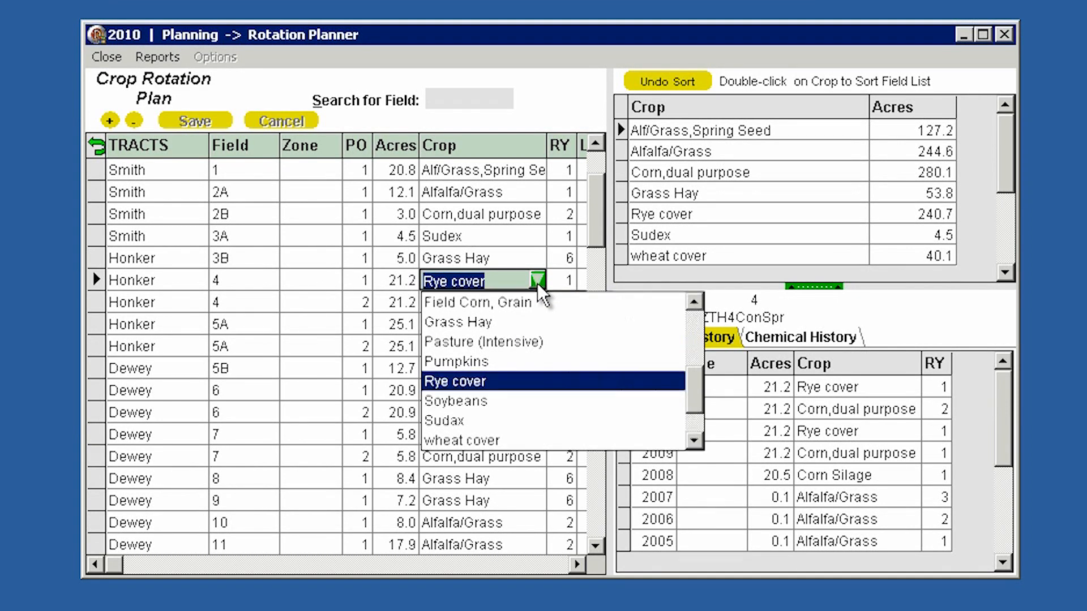
click(538, 281)
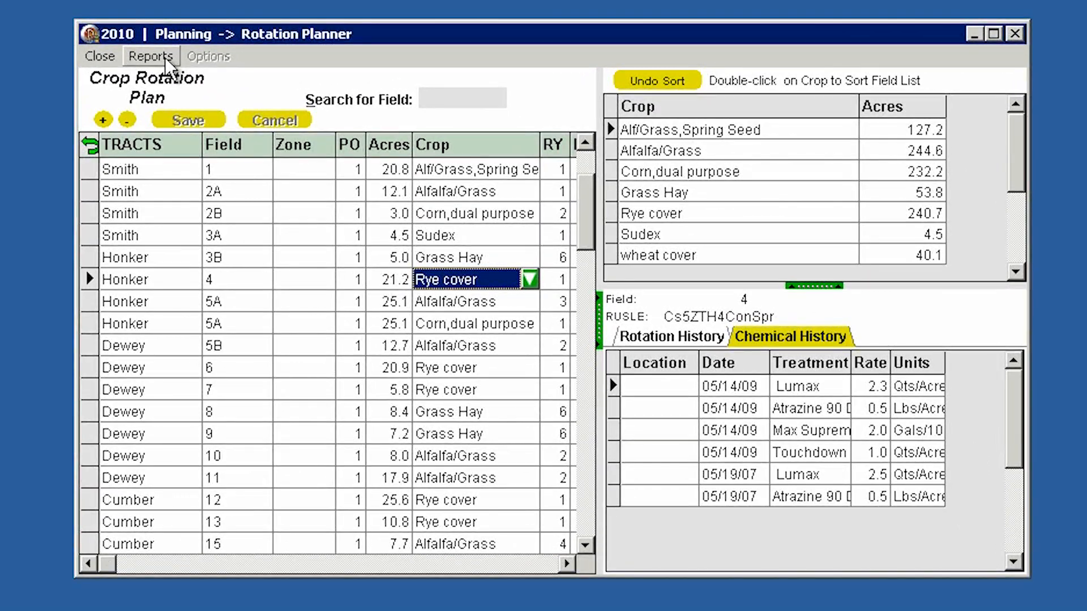
Step: Run the Planting Worksheet report with its preset run options and filter it by the crop value "corn"
click(273, 99)
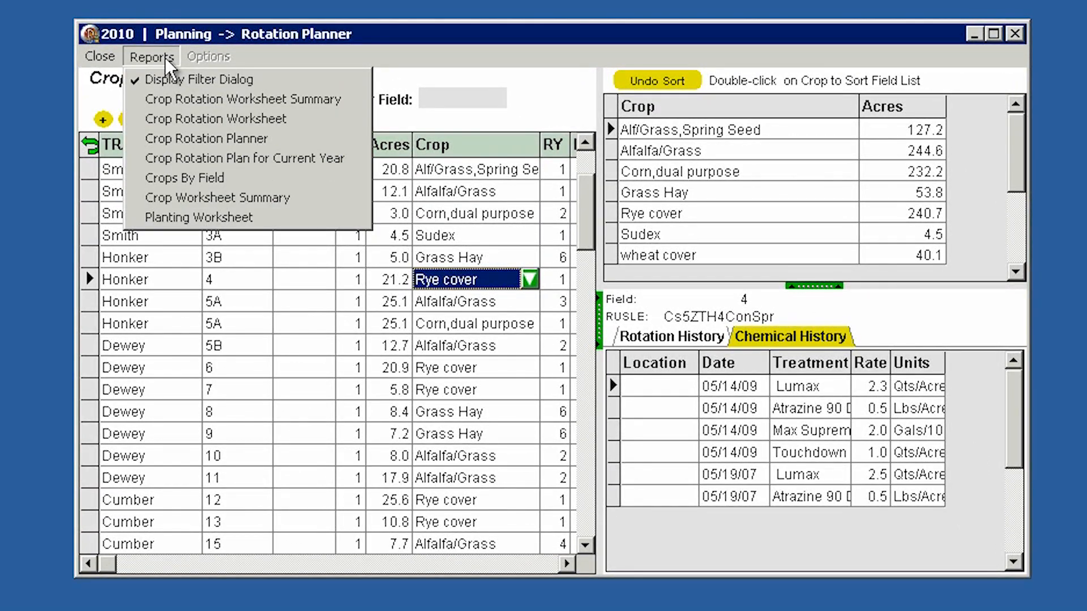
click(186, 219)
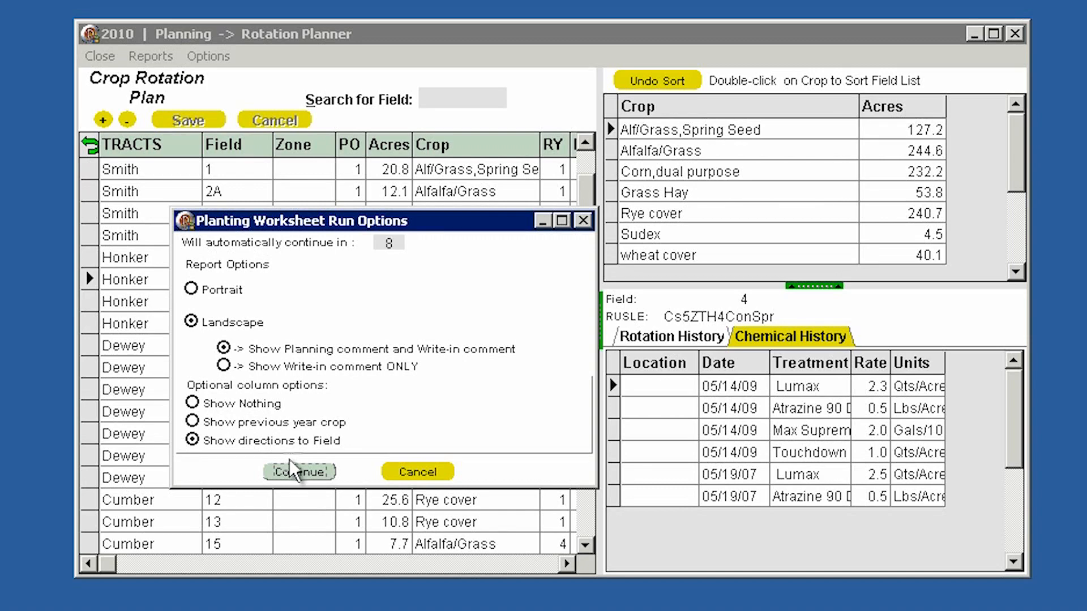
click(305, 471)
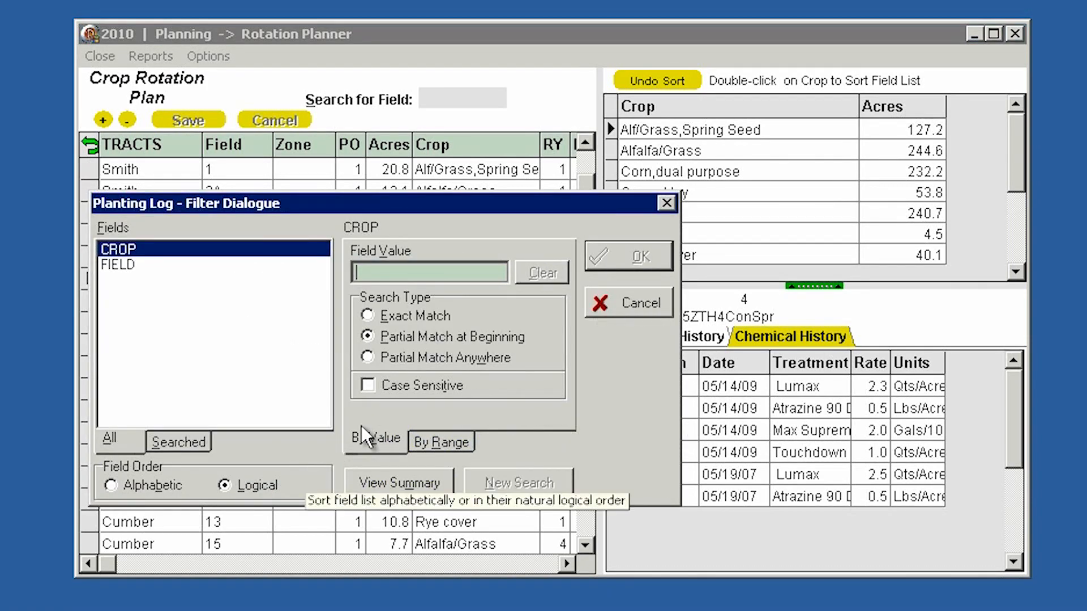
text(corn)
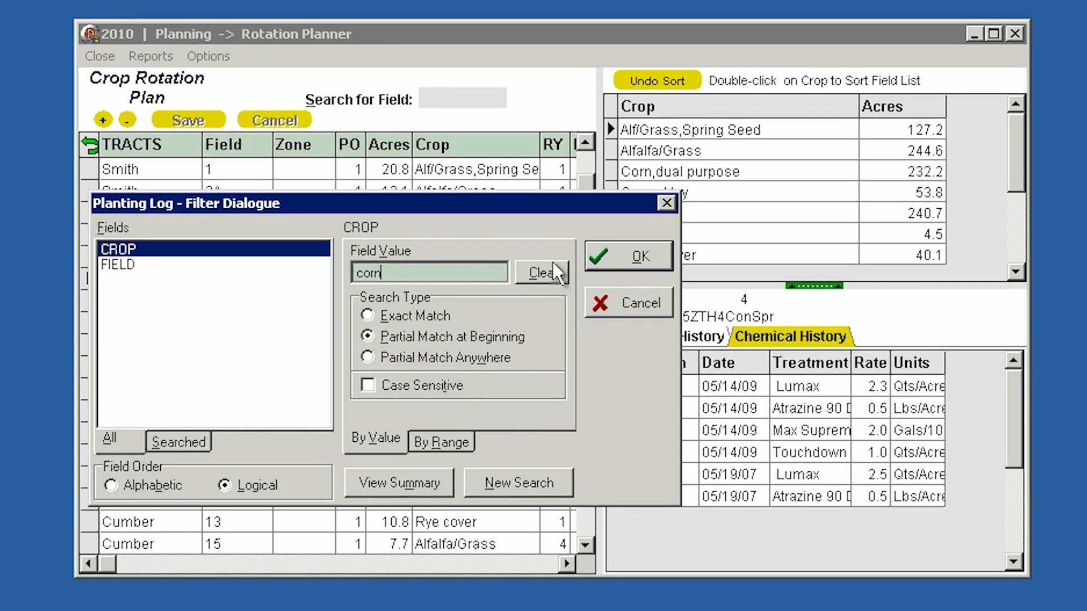